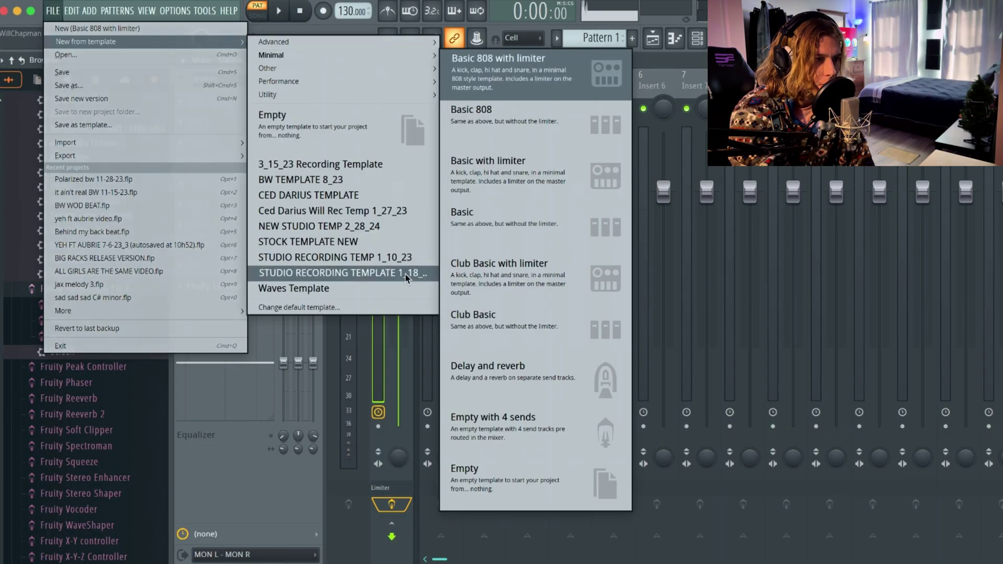
Start a new project from the Waves Template and select the Pre-Master mixer track.
click(354, 288)
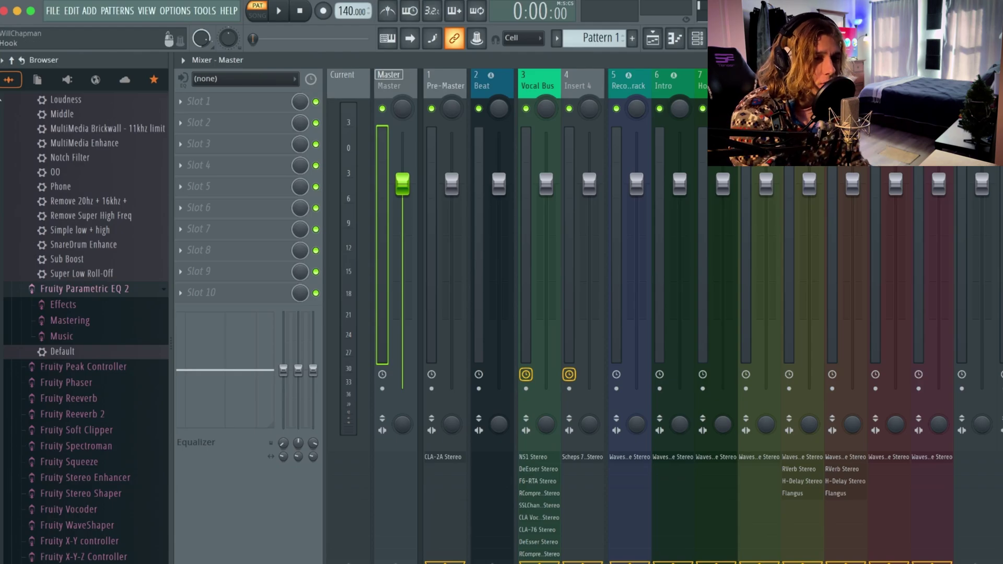
click(538, 79)
click(448, 81)
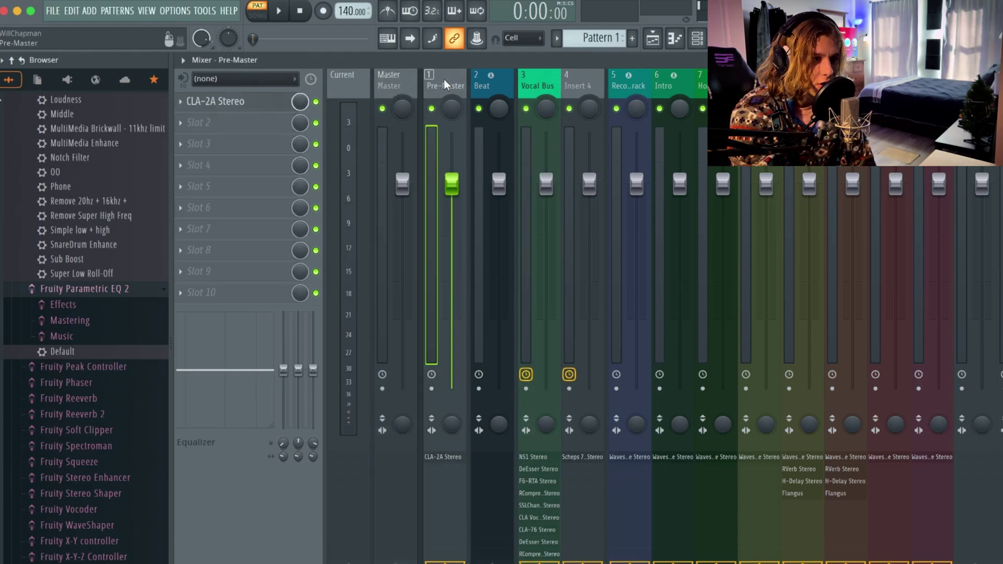
Color the Pre-Master track Drab olive green (#679F35).
right_click(444, 79)
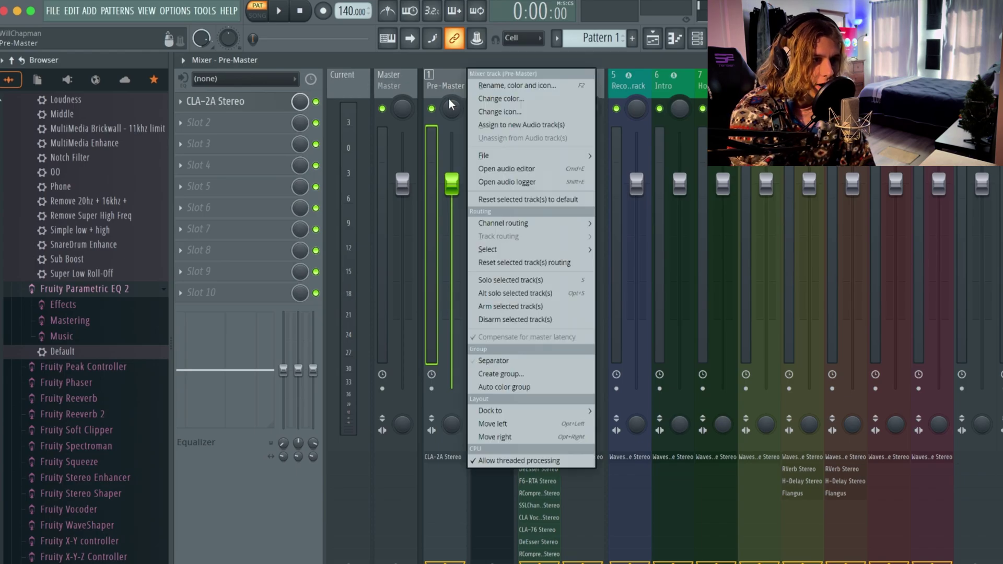
click(515, 101)
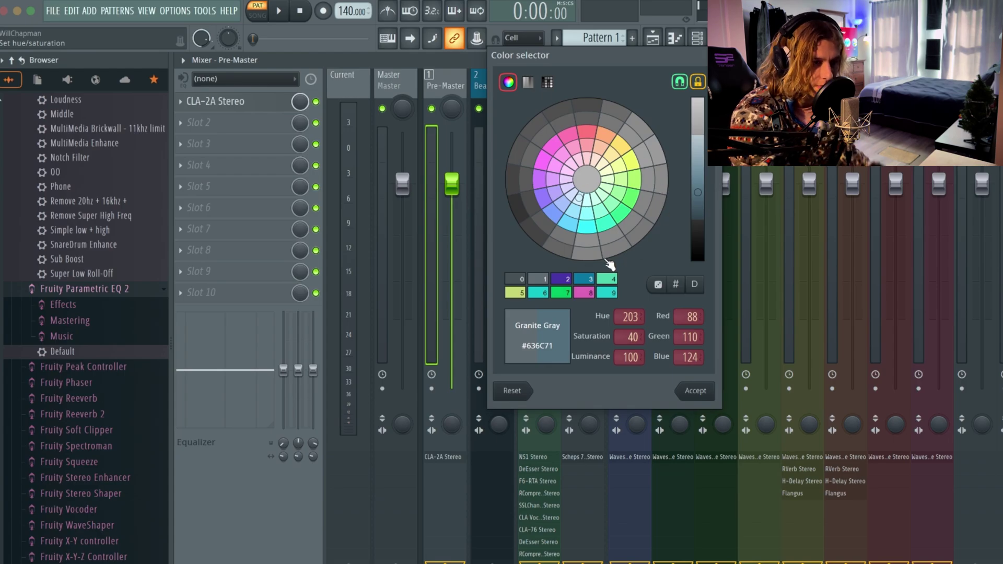
click(642, 185)
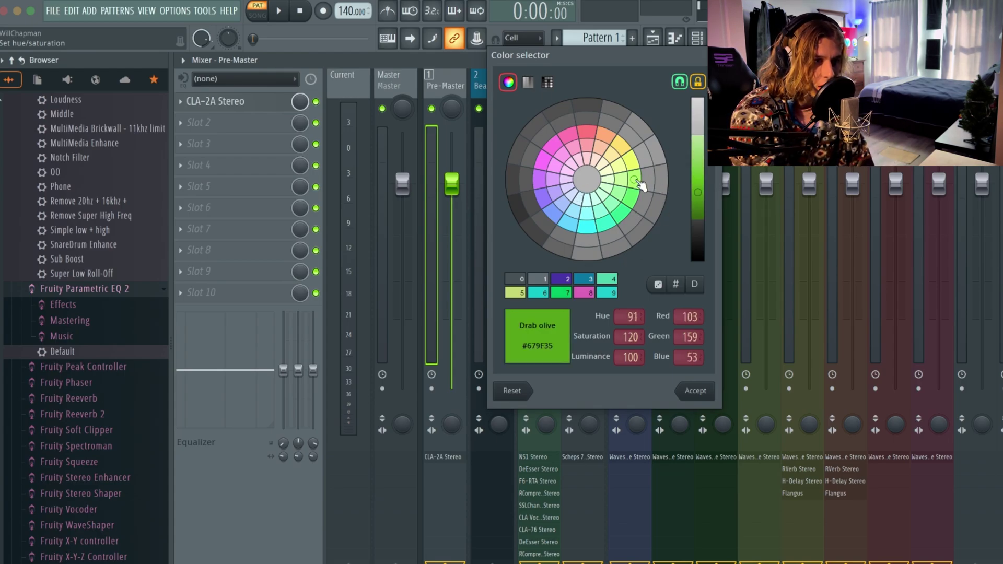
click(695, 391)
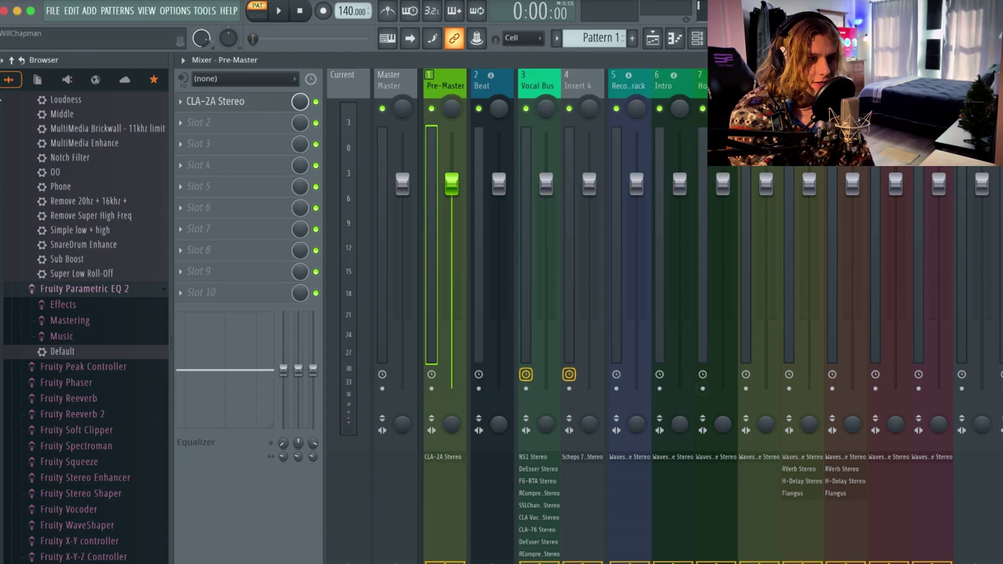
Assign the flame icon to the Pre-Master mixer track.
right_click(449, 87)
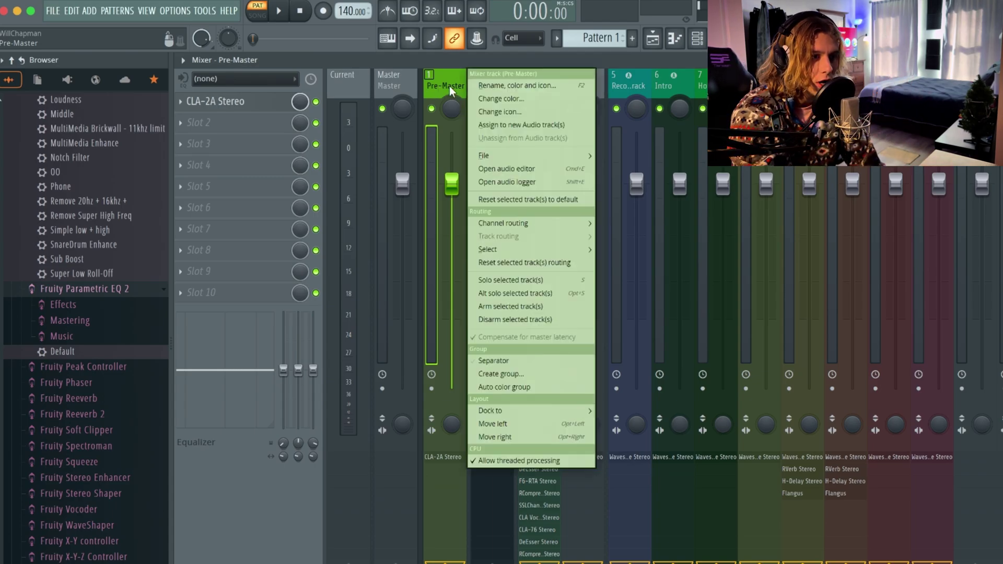
click(522, 111)
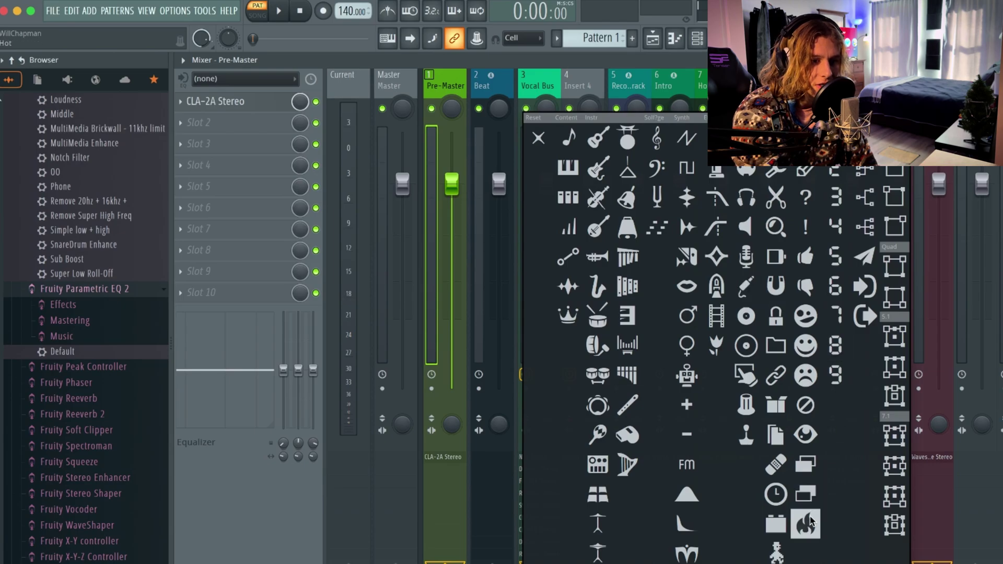
click(805, 526)
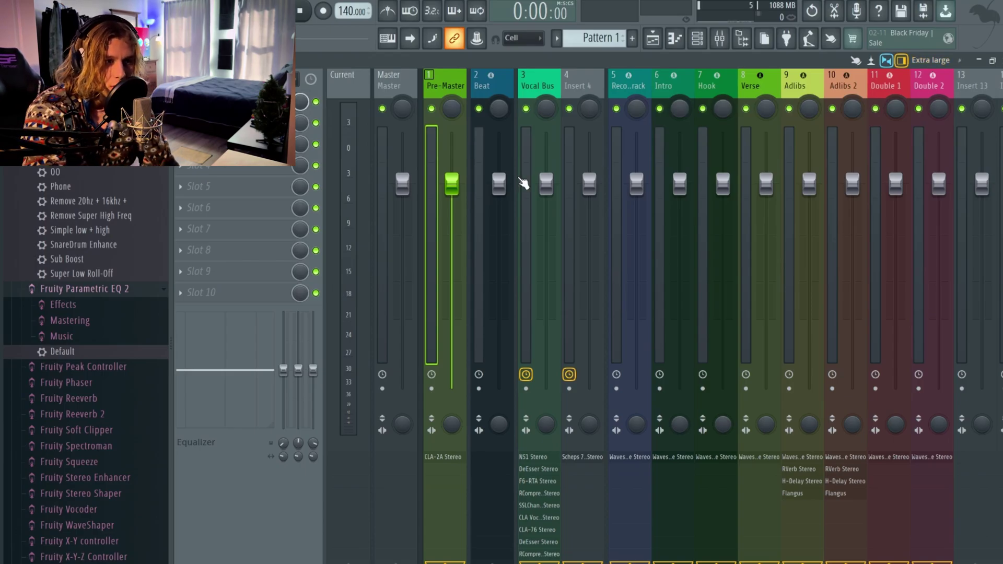
Preview the Compact 2 layout, return to Extra large, and show per-track pan knobs.
click(935, 60)
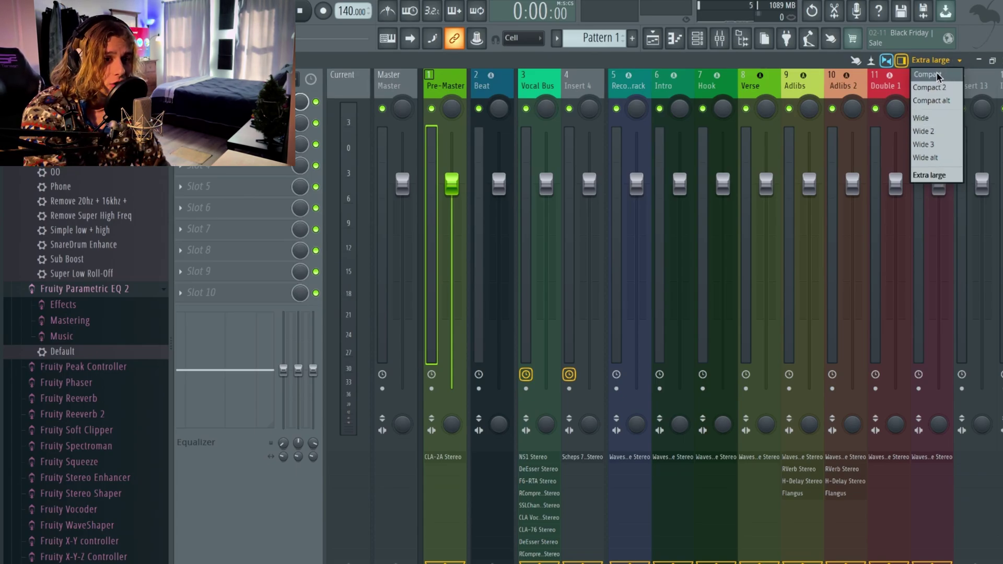
click(935, 87)
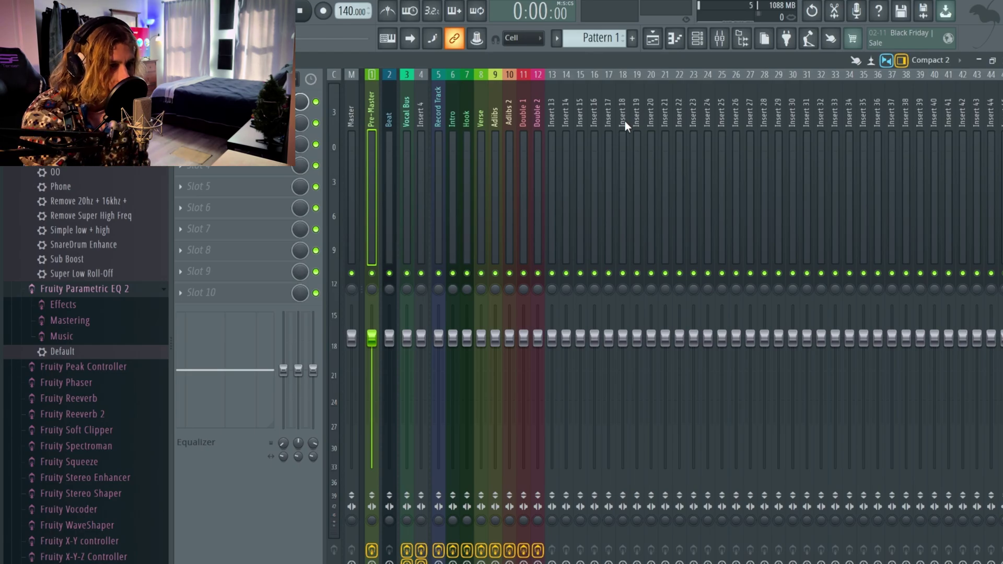
click(944, 61)
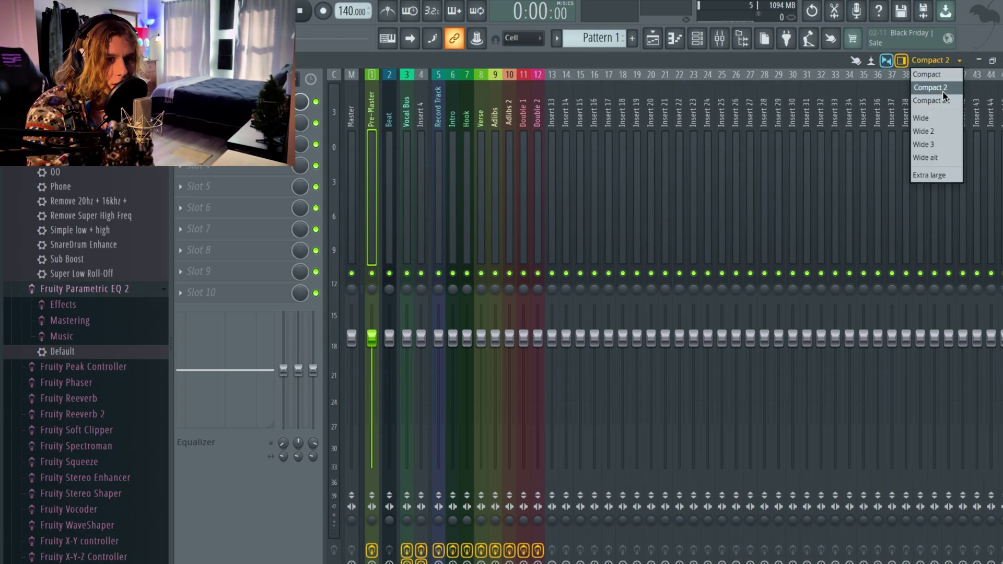
click(930, 175)
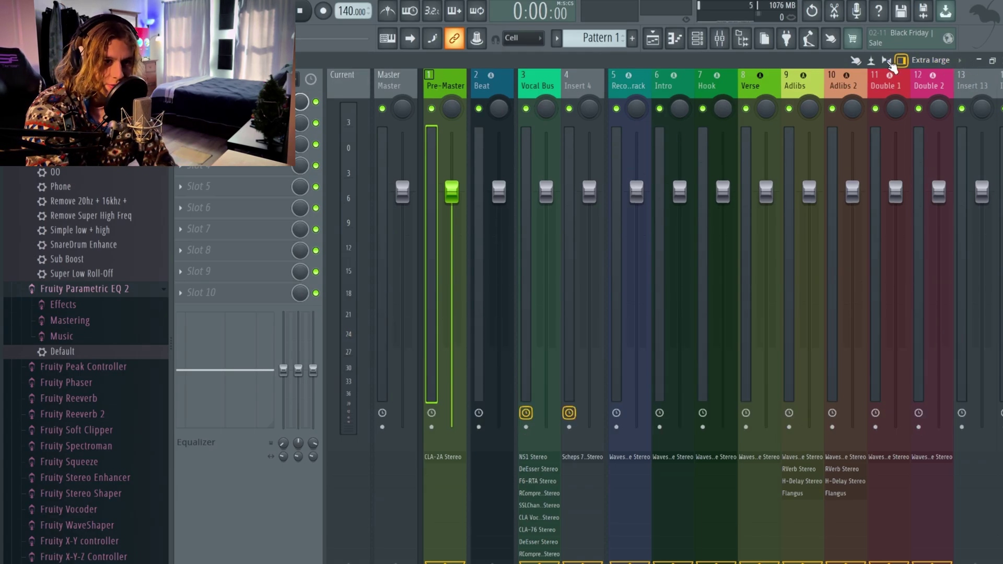
click(887, 61)
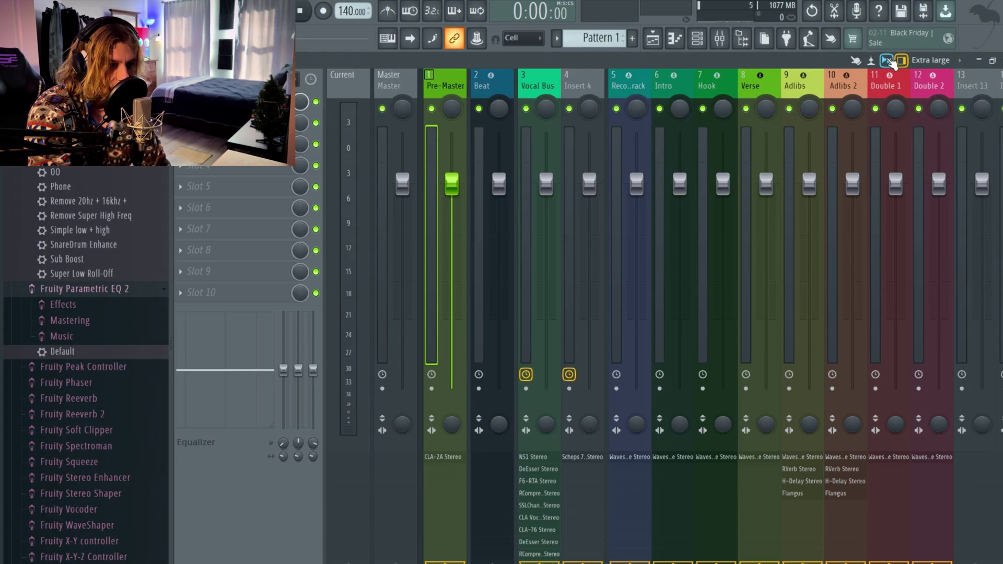
click(569, 430)
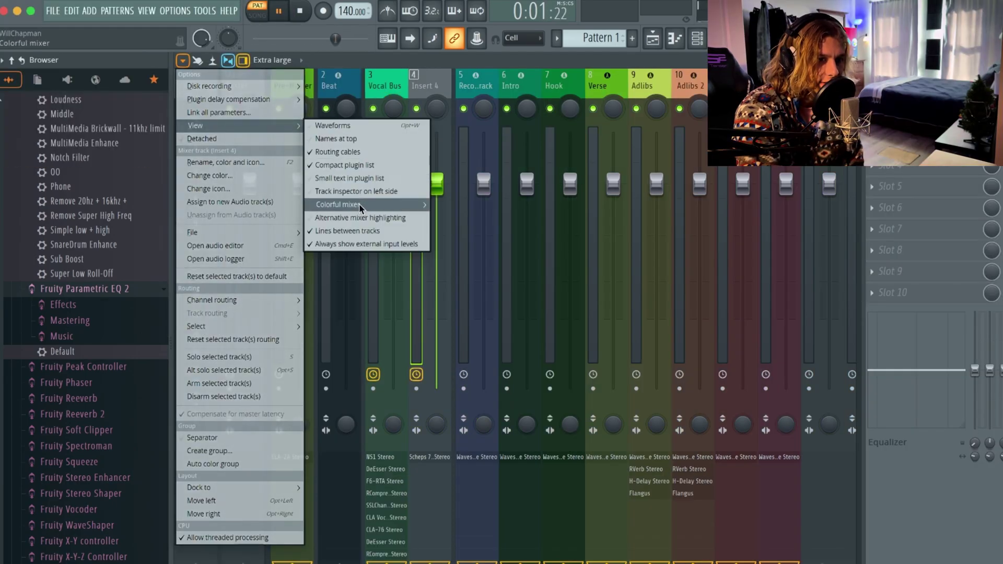
Show the mixer's track inspector on the left side, then drag the Default Parametric EQ 2 preset.
mouse_move(359, 204)
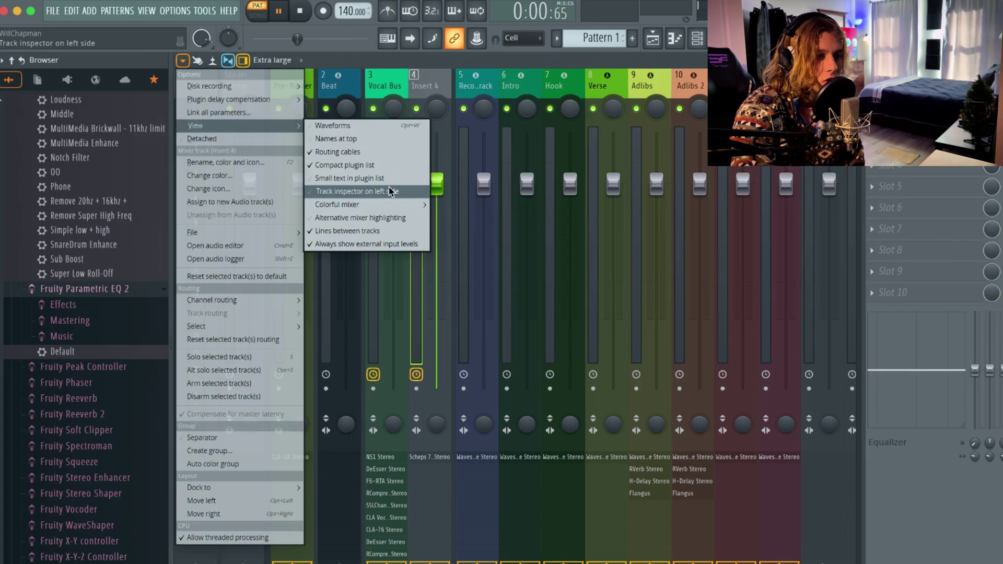
click(356, 192)
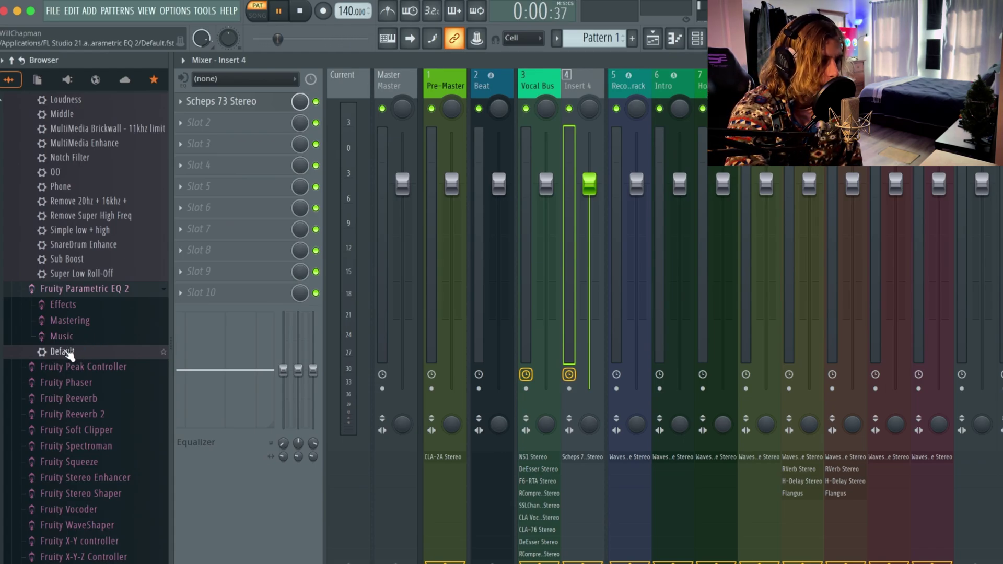
drag(68, 354, 16, 356)
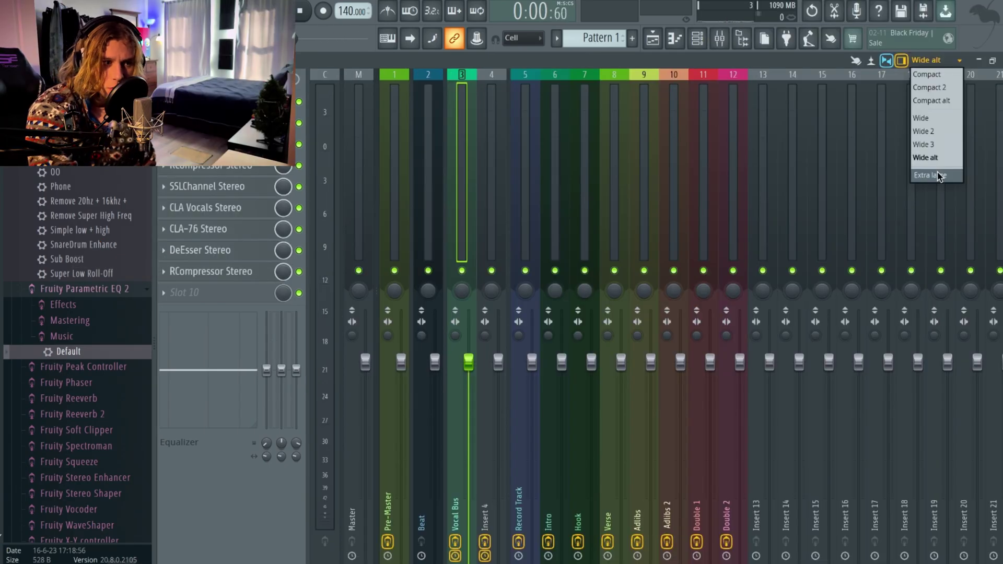
Switch back to the Extra large layout and show plugin slots at full size.
click(935, 176)
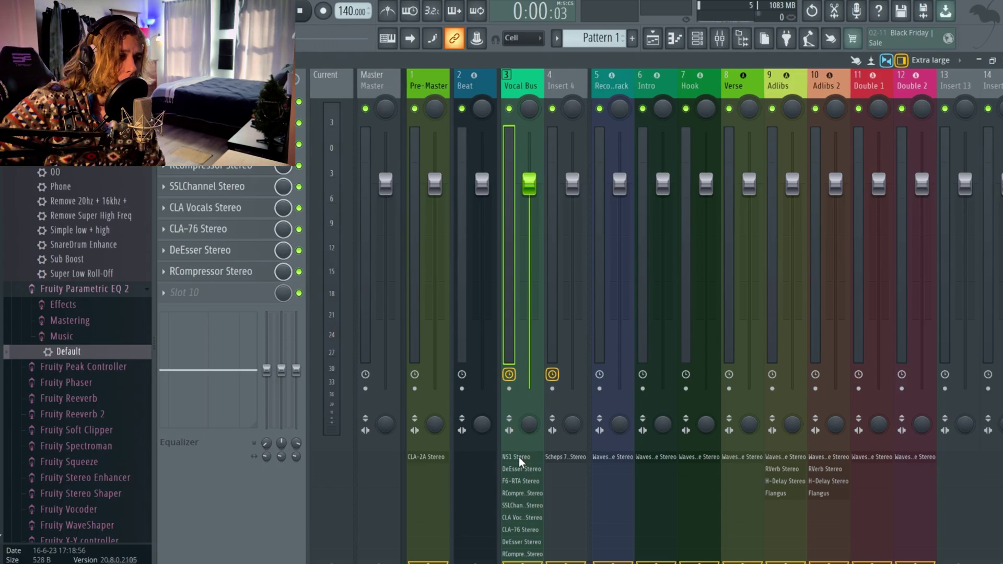
click(167, 60)
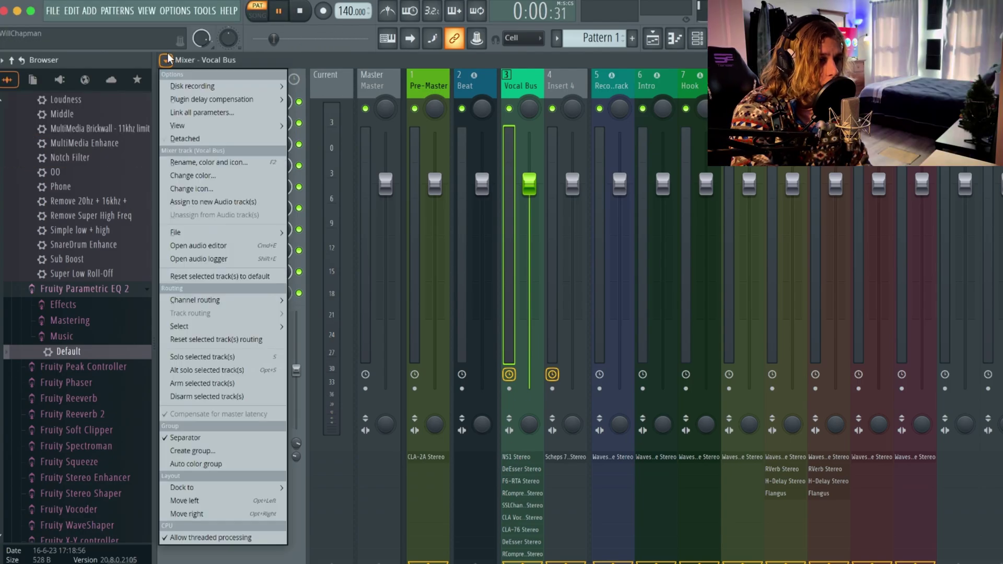
mouse_move(219, 128)
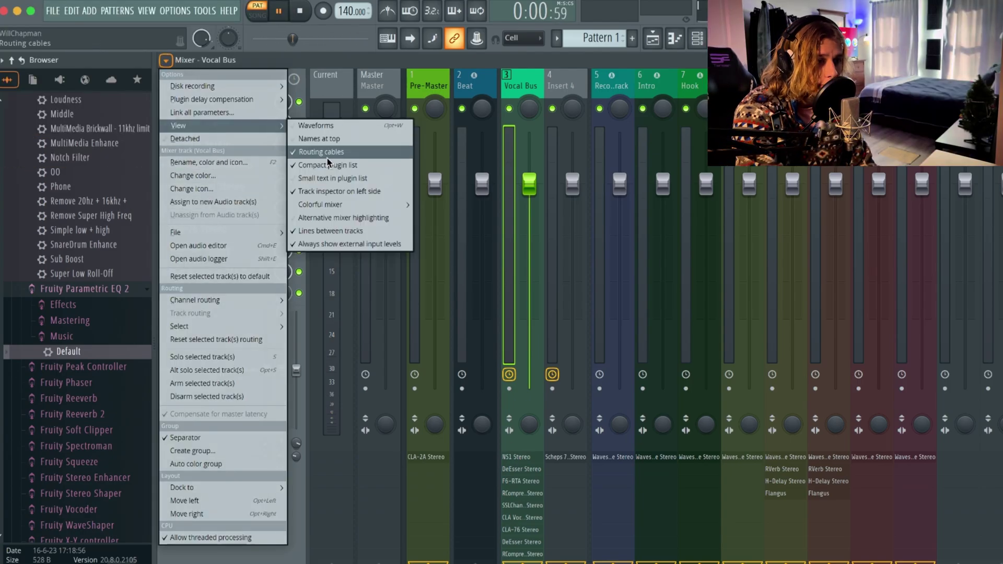
click(347, 165)
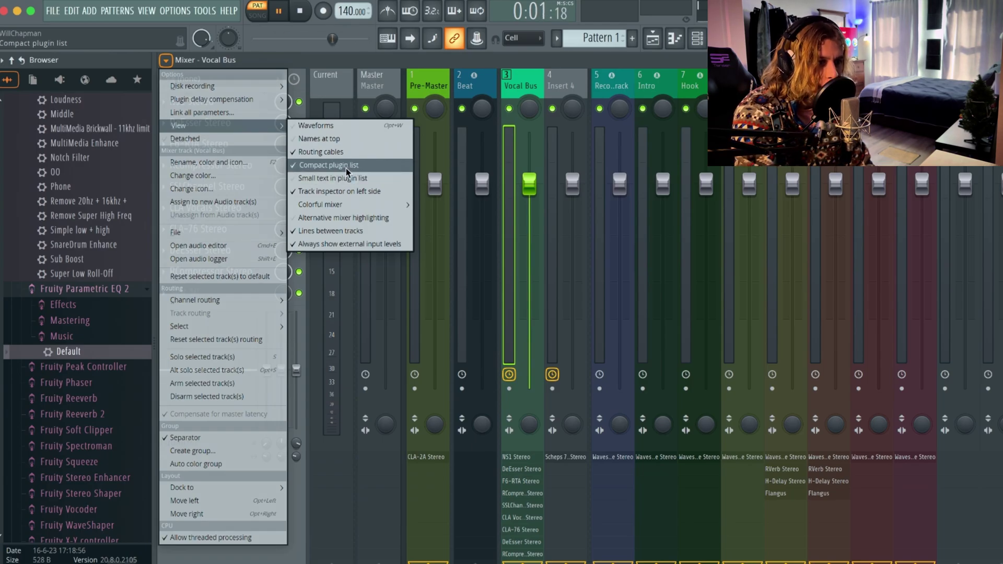
click(346, 168)
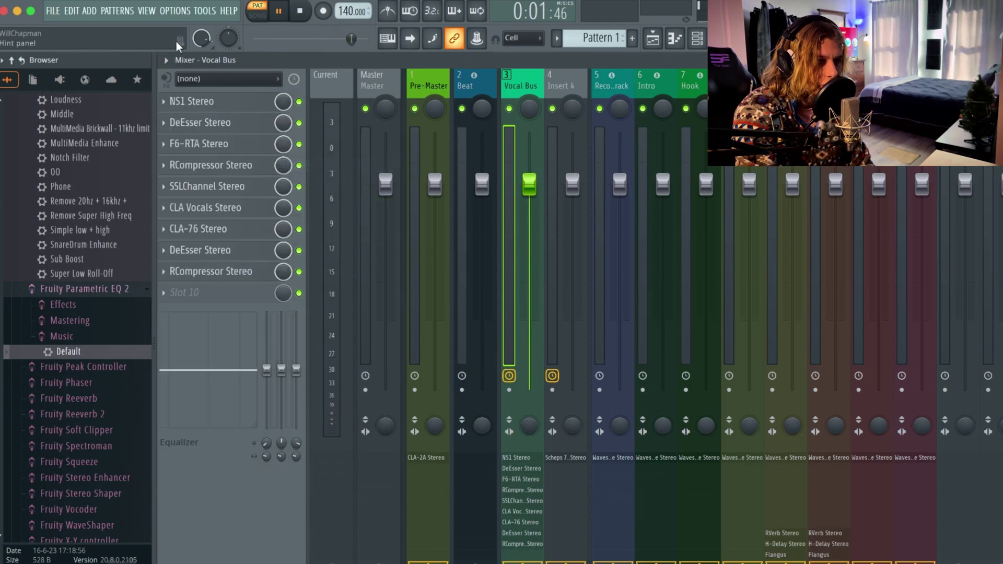
Try High Colorful mixer saturation, then set it to Low.
click(166, 60)
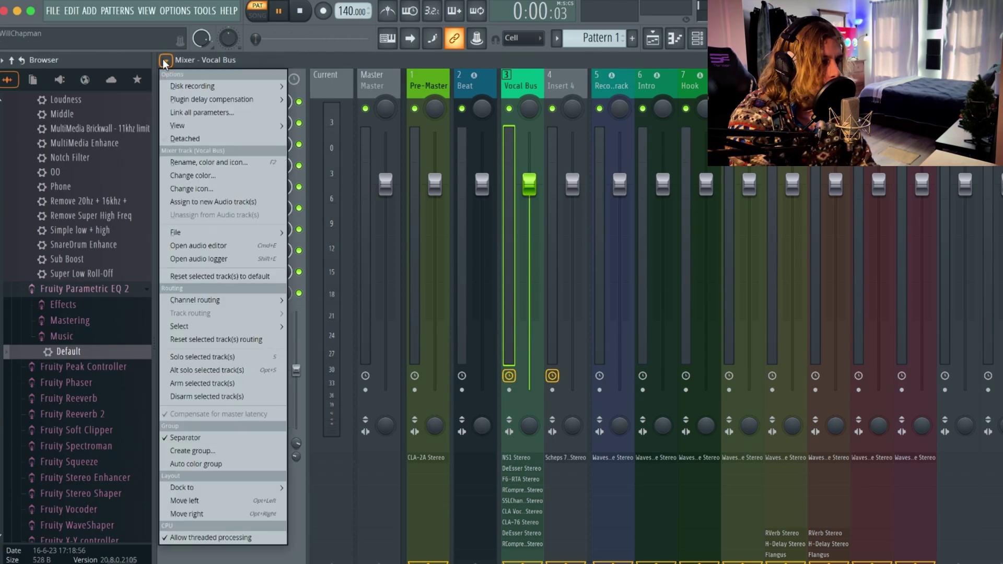
mouse_move(177, 126)
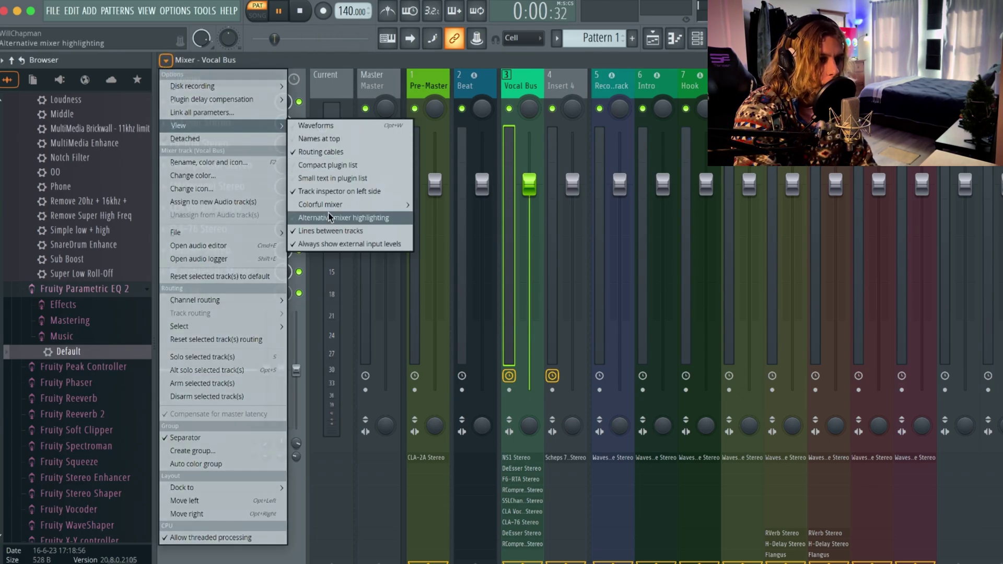
mouse_move(345, 208)
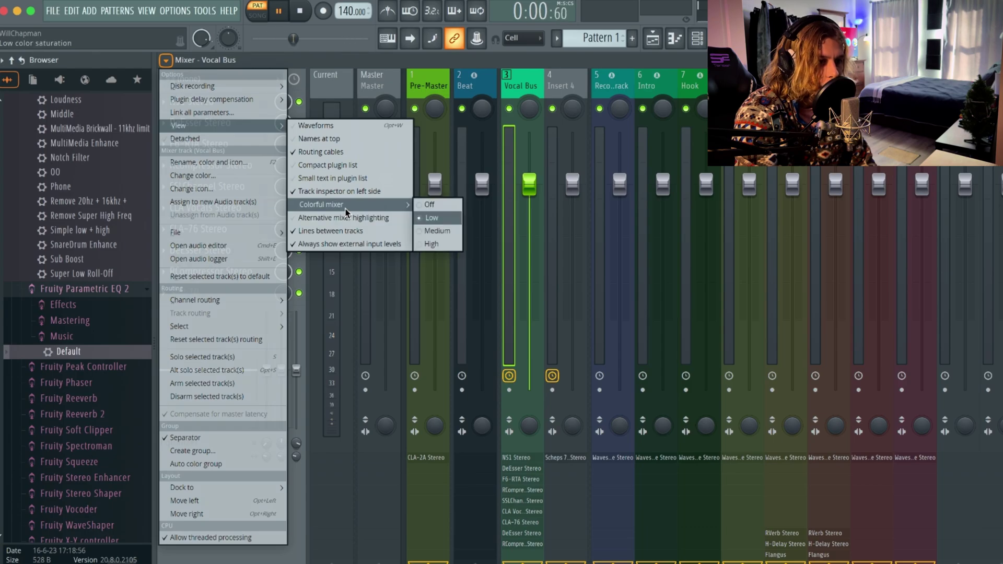
click(432, 244)
click(166, 60)
mouse_move(209, 126)
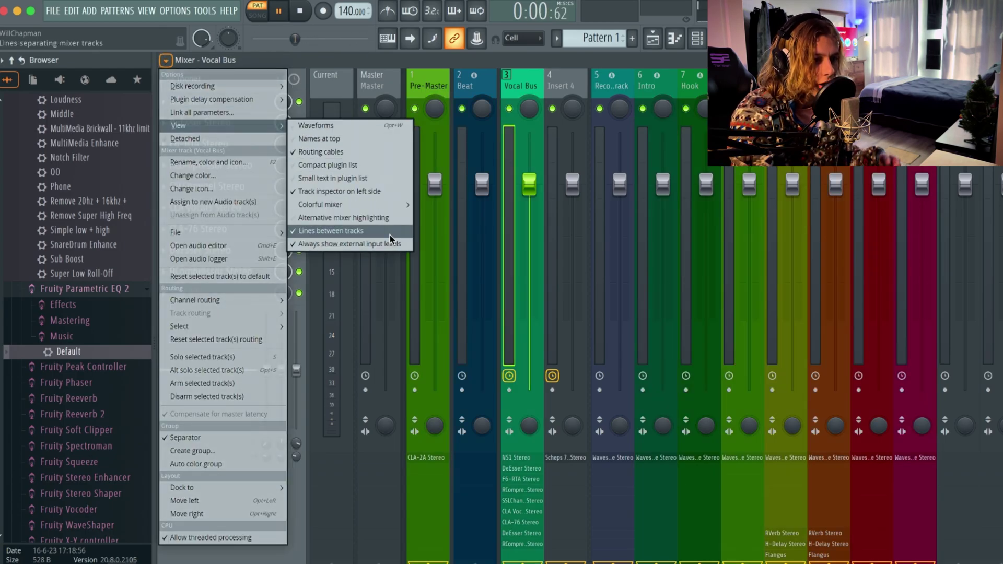
mouse_move(374, 209)
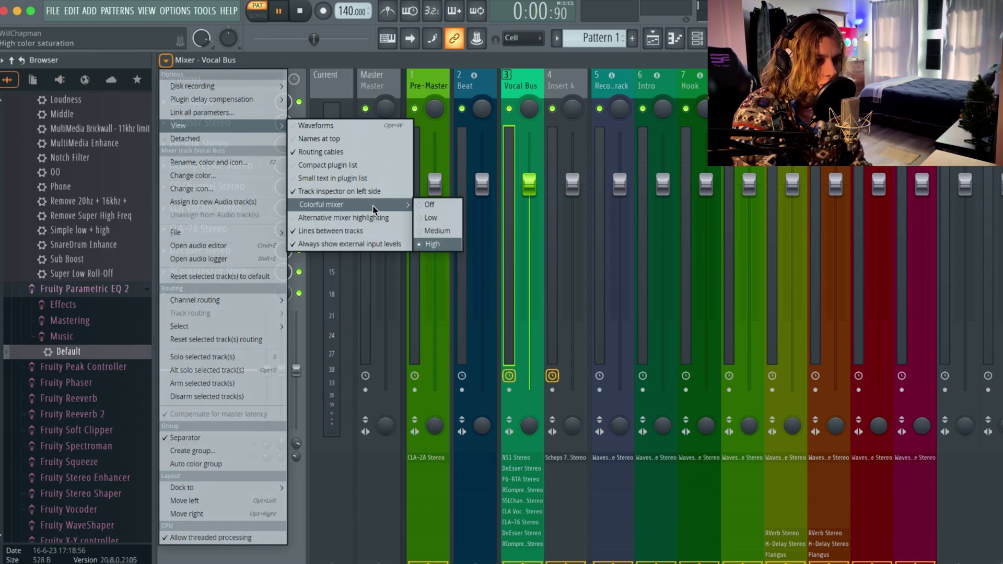
click(440, 218)
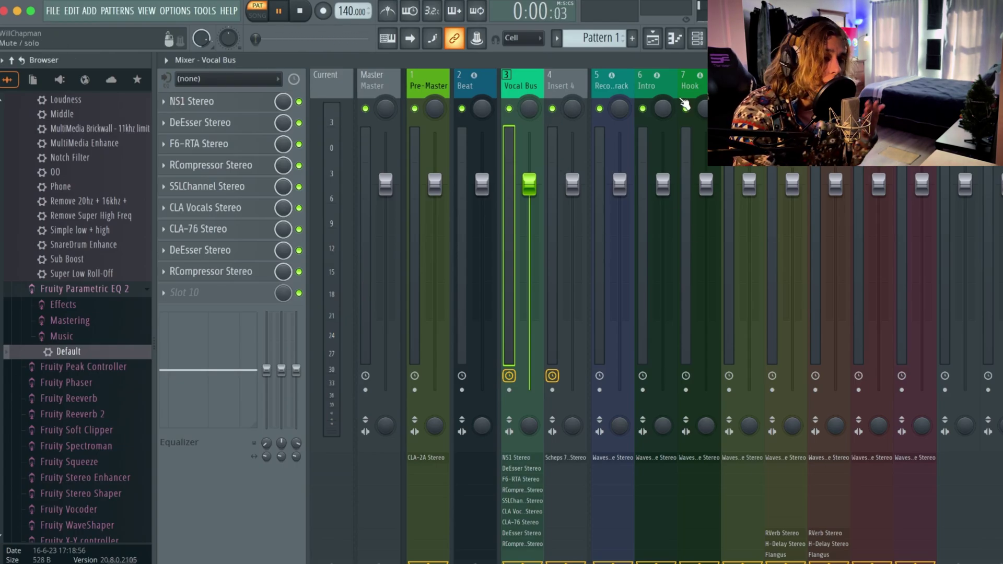
Stop playback and open the Theme settings.
key(space)
click(175, 11)
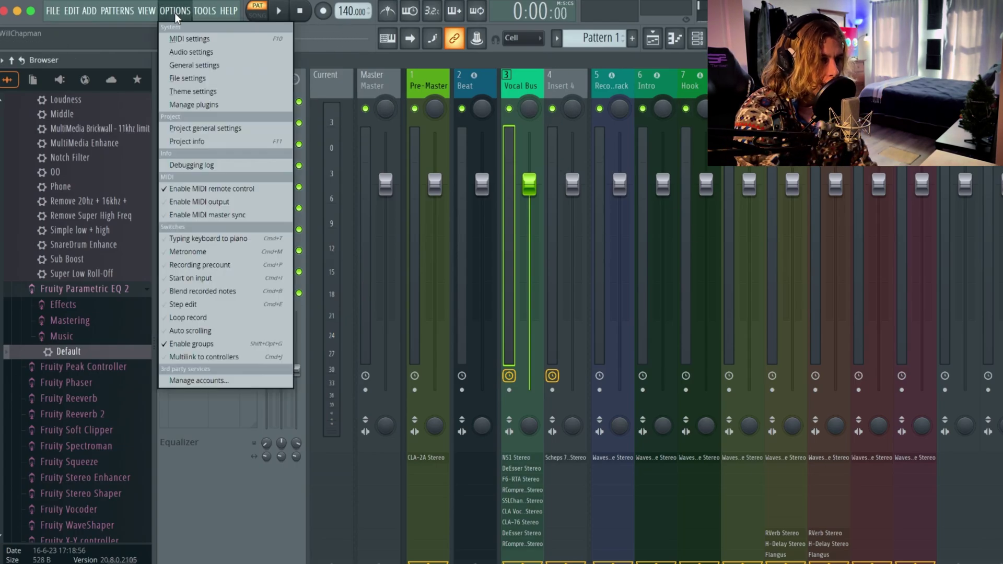
click(218, 93)
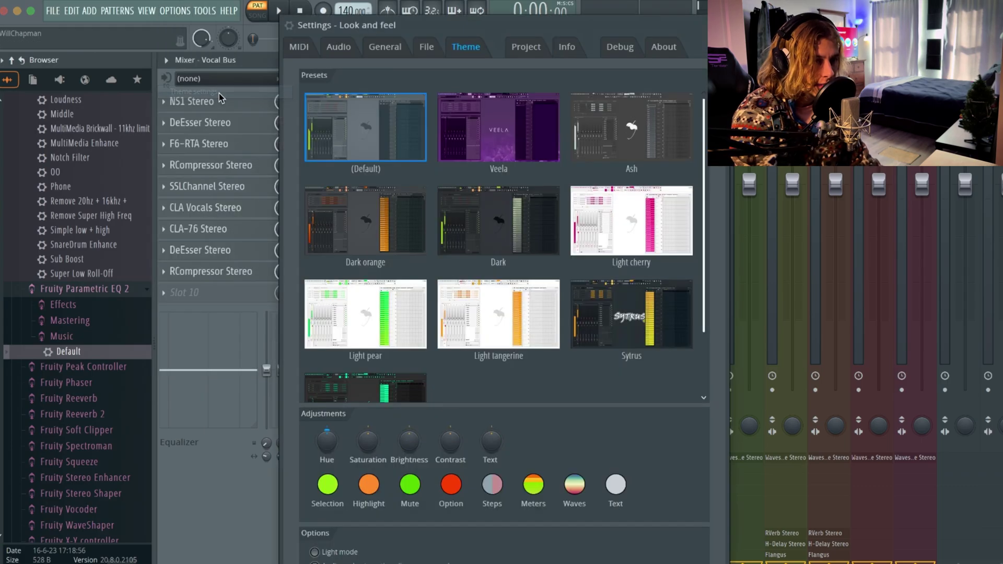
scroll(453, 355, down, 1)
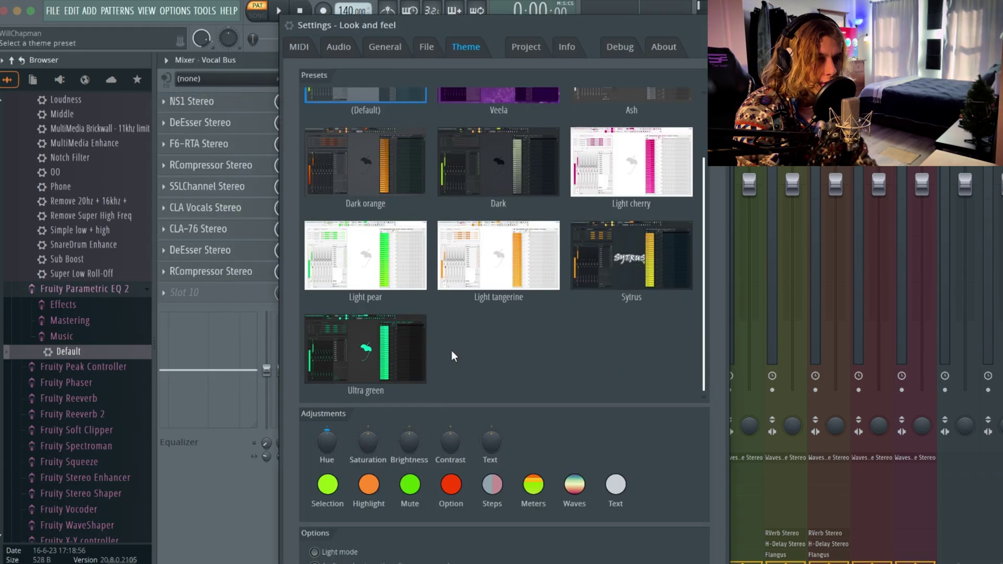
scroll(449, 224, up, 1)
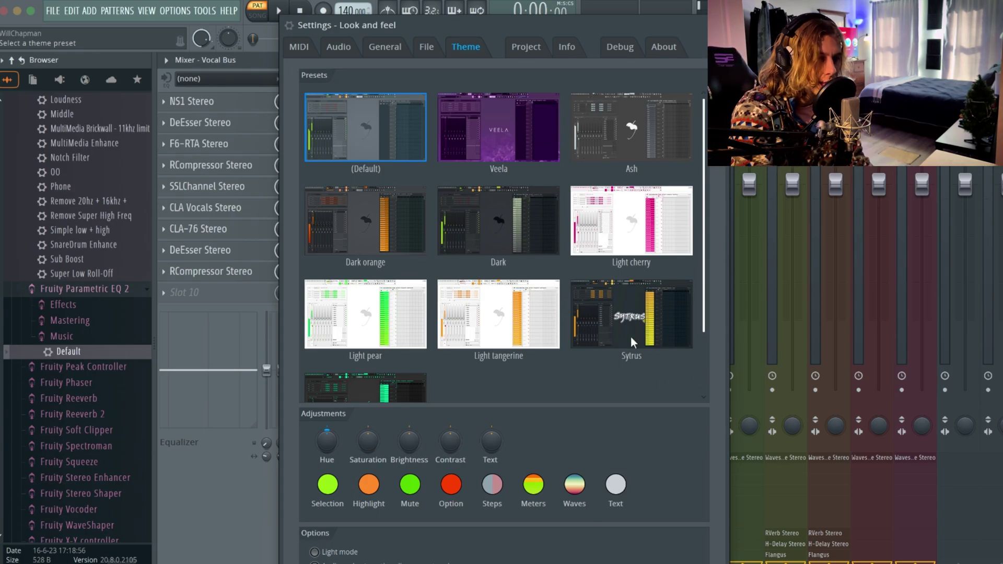
Preview the Light tangerine theme, then revert to the (Default) theme preset.
click(487, 312)
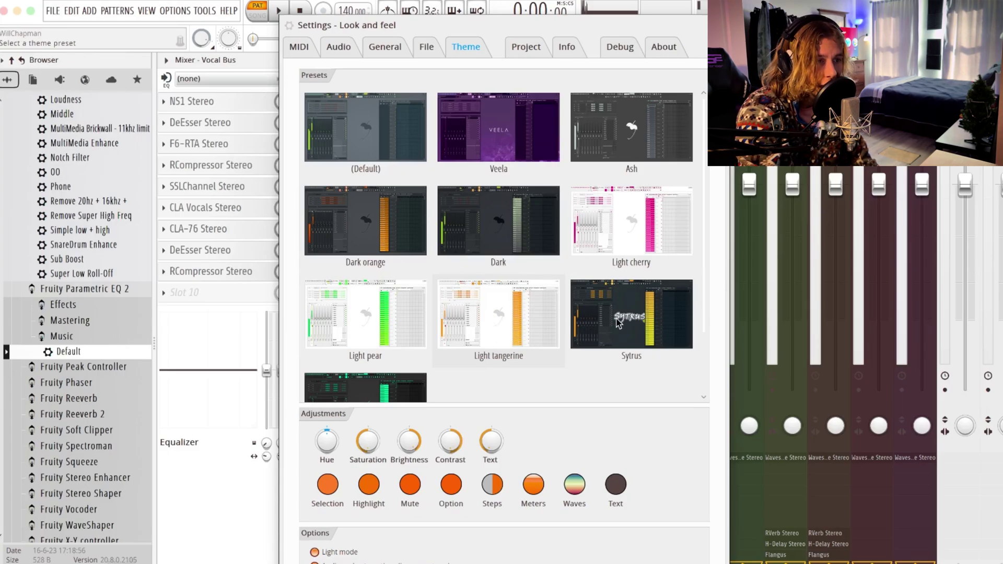
scroll(369, 356, down, 2)
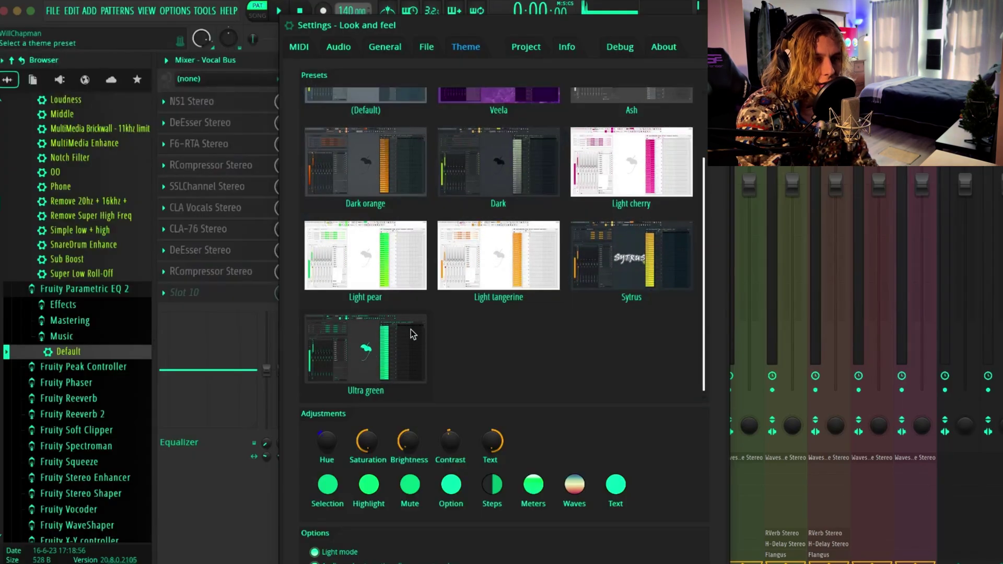
scroll(431, 187, up, 2)
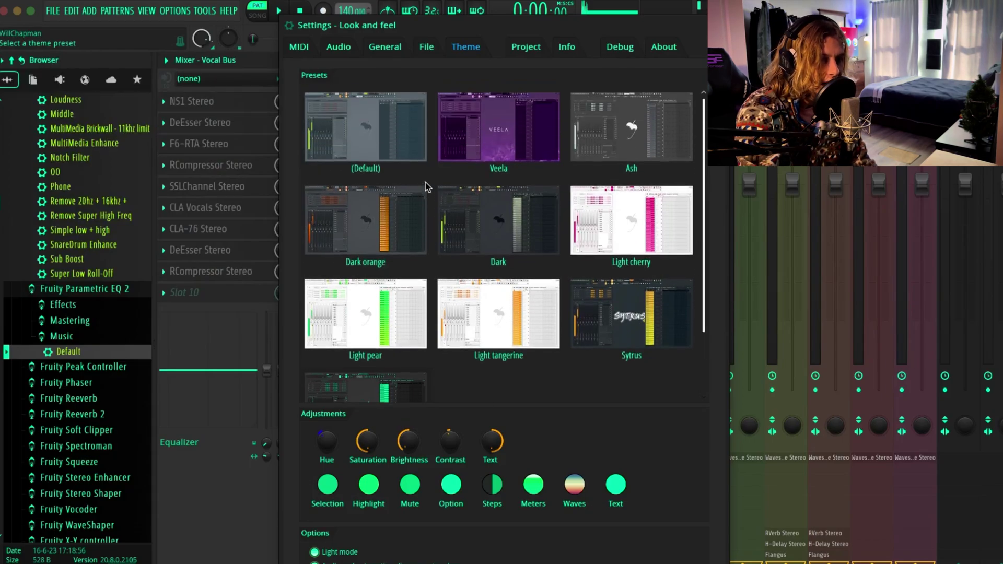
click(378, 126)
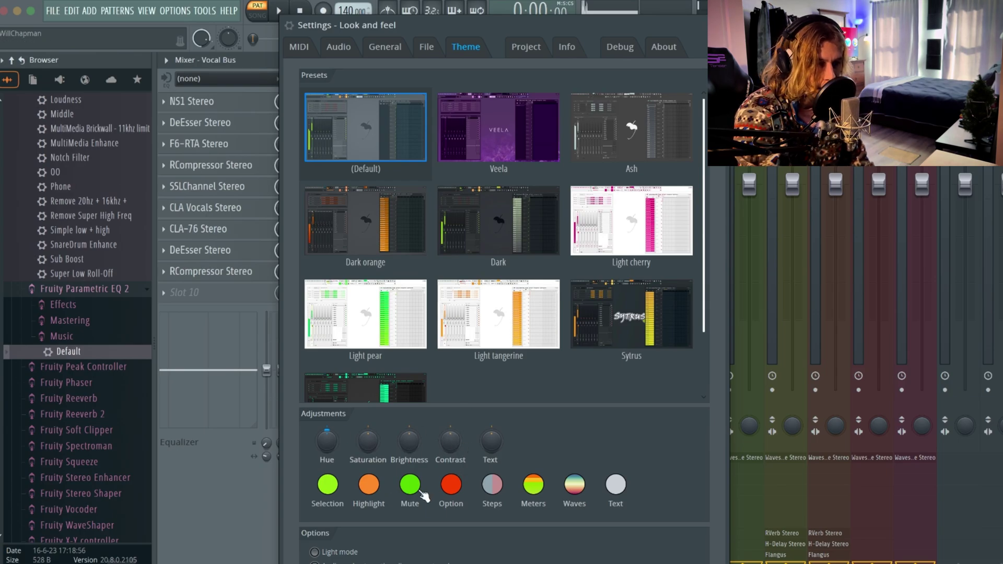
Drag the Settings window left and open the Meters level meter editor.
drag(392, 25, 127, 12)
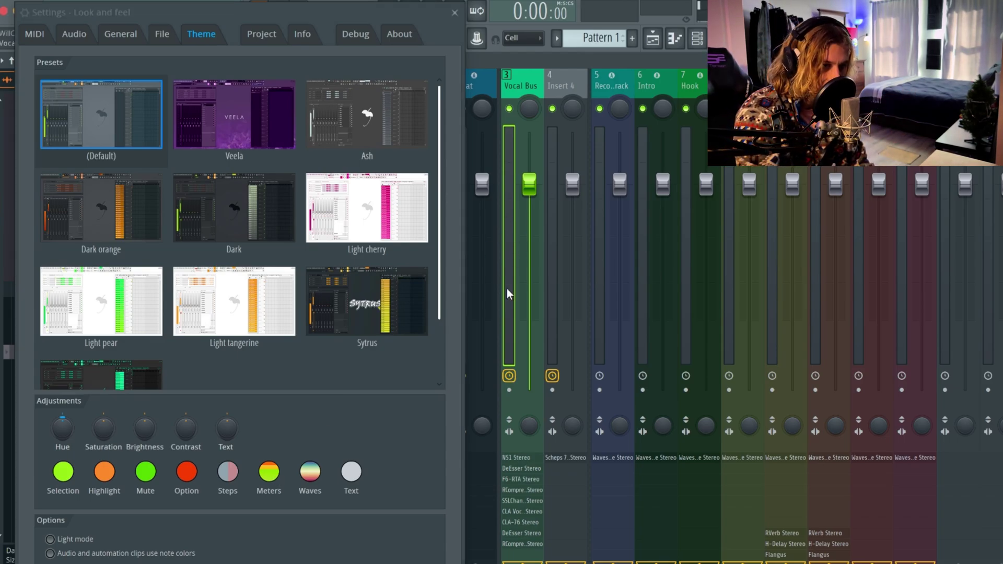
click(279, 474)
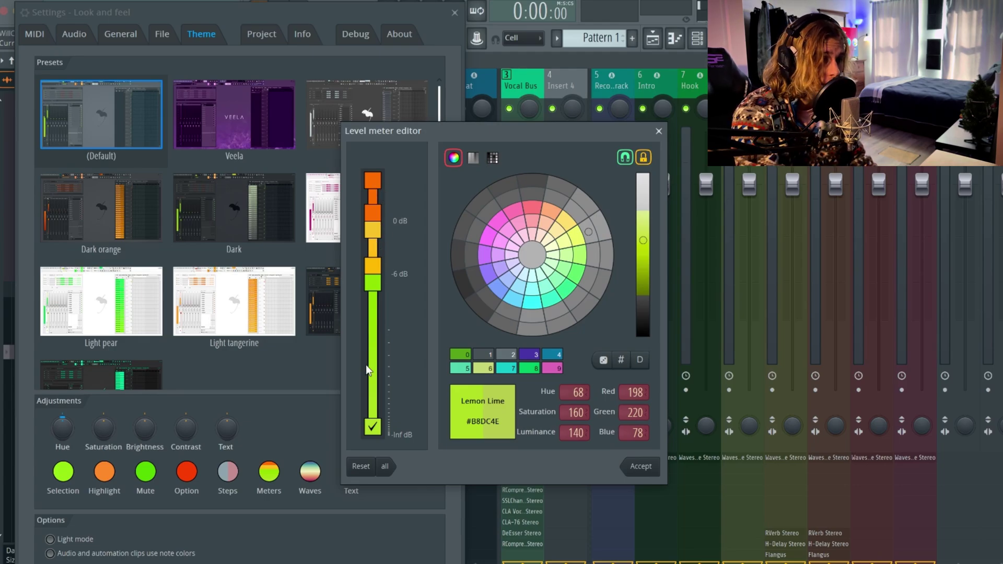
Close the level meter editor and set the Text colour to Light Steel Blue (#A7B4E2).
click(658, 131)
click(351, 472)
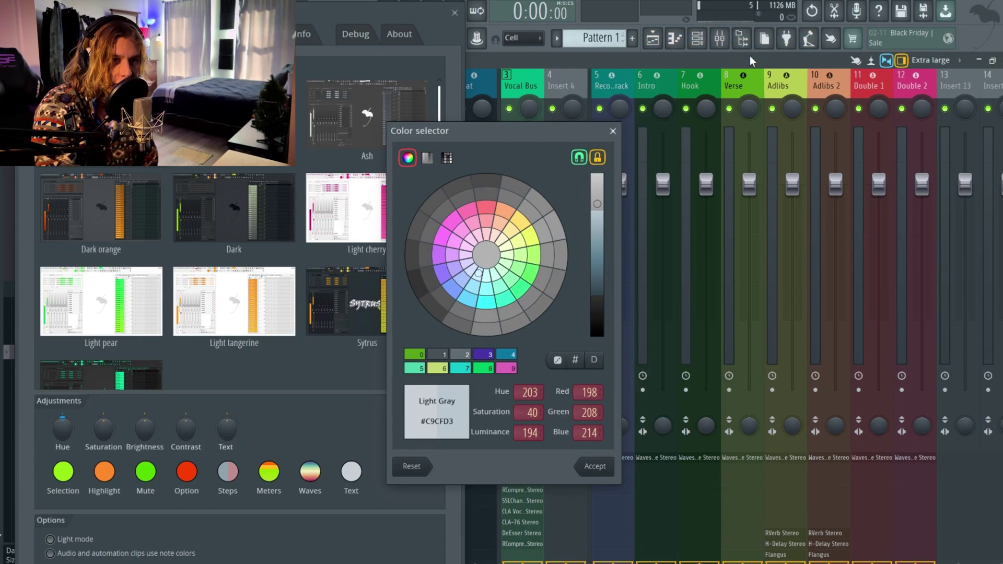
click(487, 304)
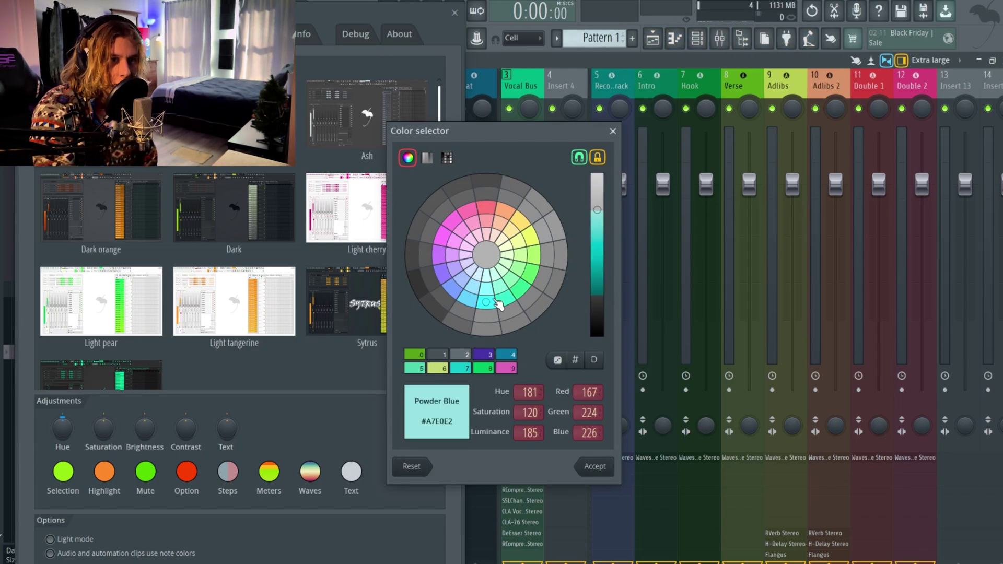
click(595, 466)
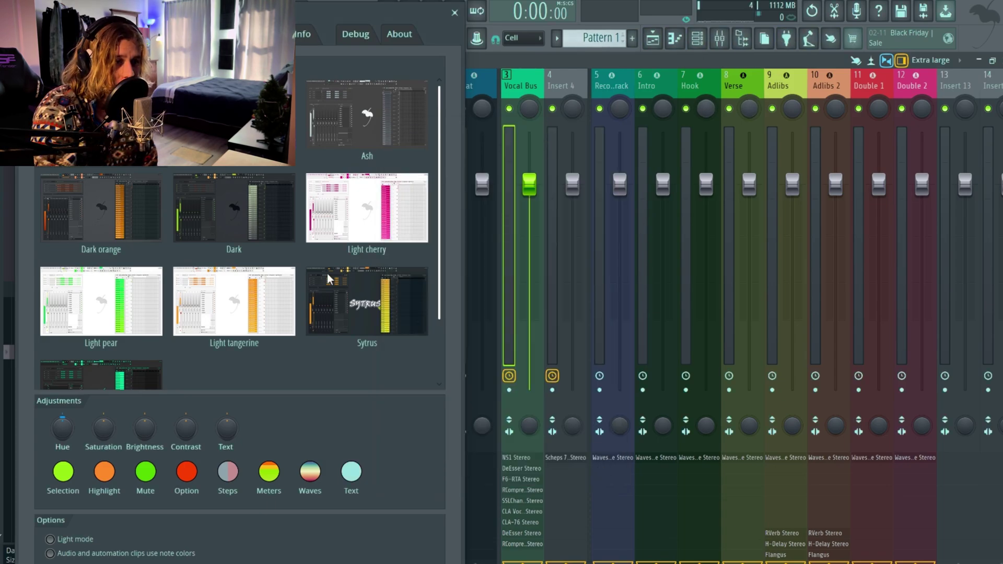
click(348, 473)
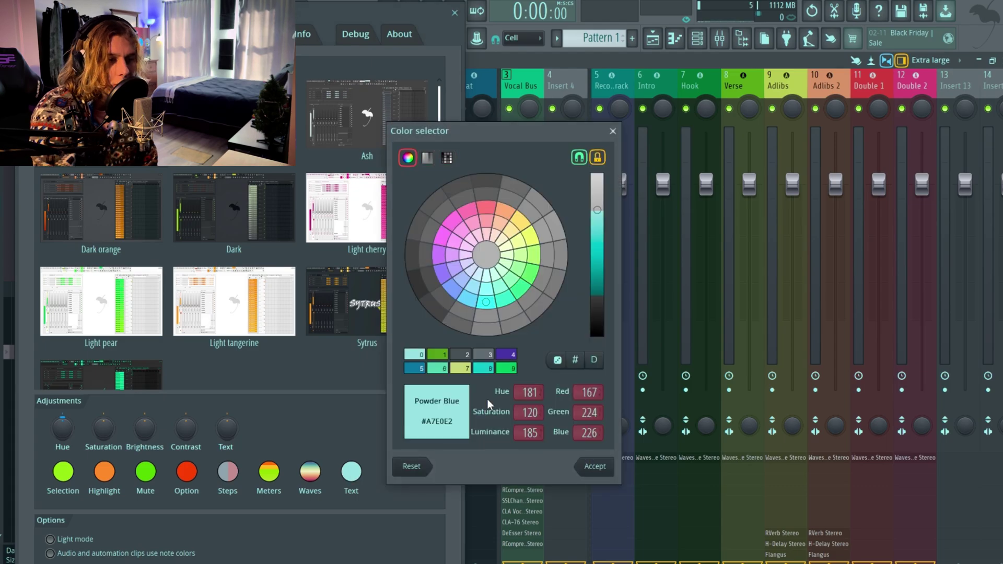
click(452, 288)
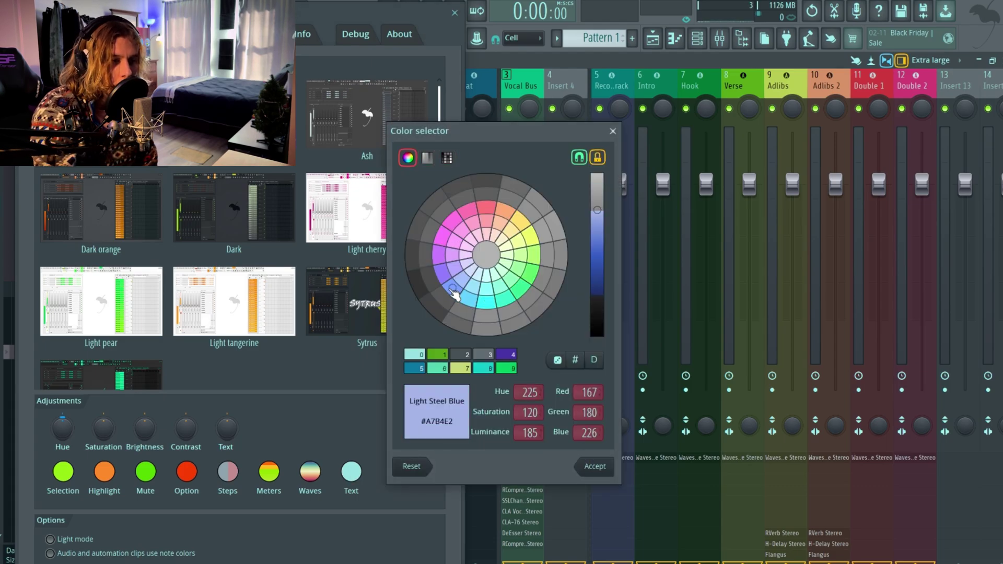
click(596, 466)
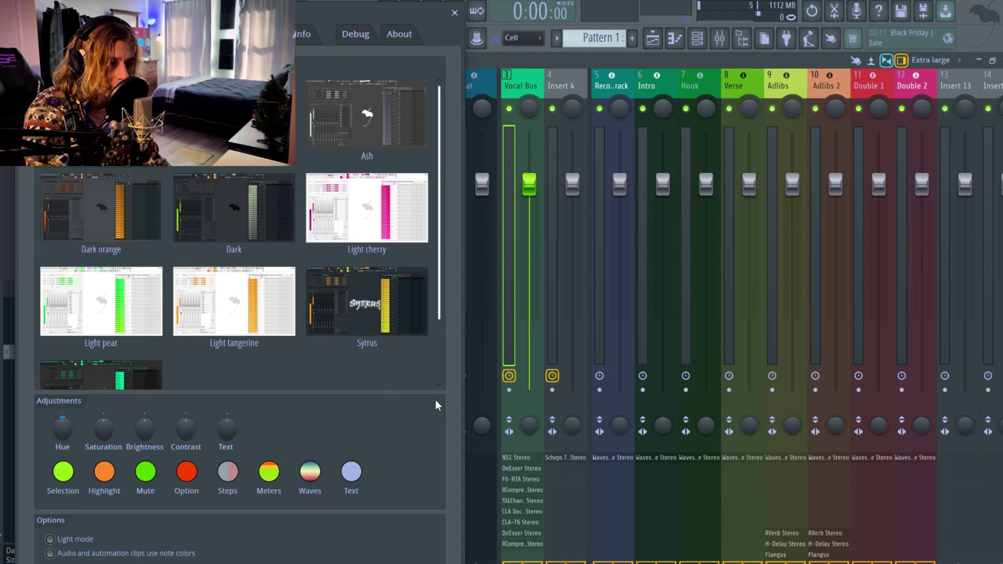
Reopen the Text colour and choose Medium Red Violet (#C95CAB) pink.
click(351, 471)
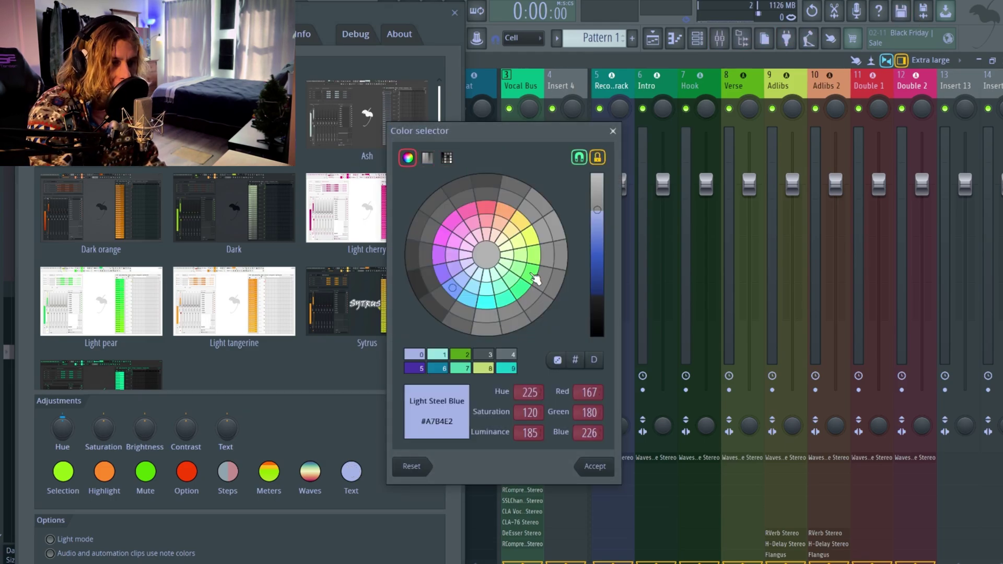
click(453, 221)
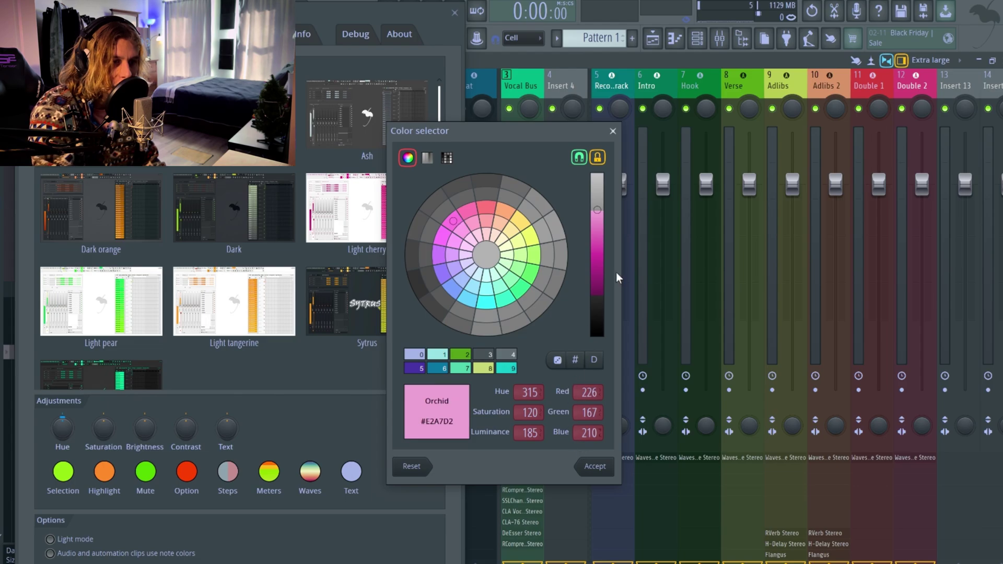
drag(597, 217, 599, 248)
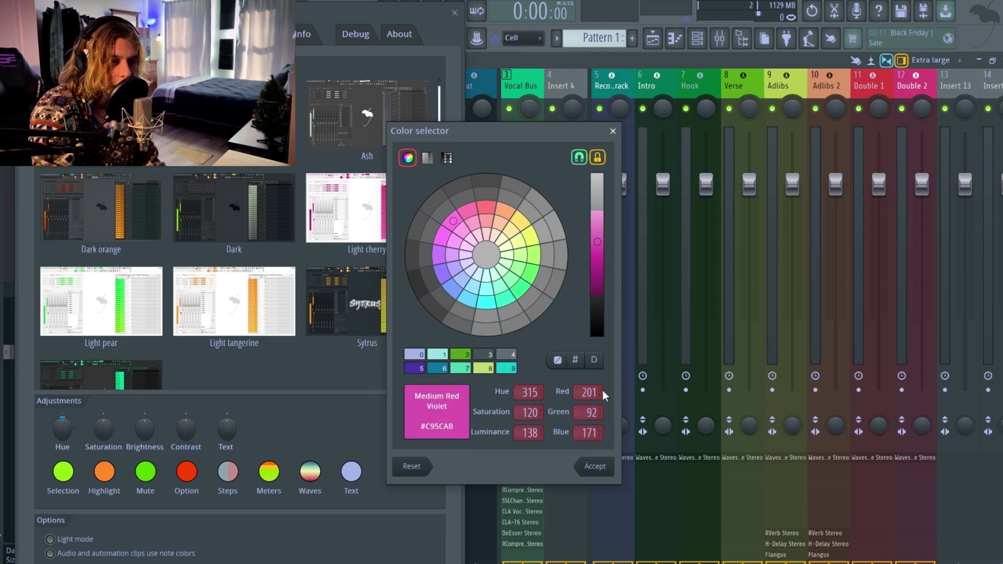
Accept Medium Red Violet (#C95CAB) as the interface text colour.
click(595, 466)
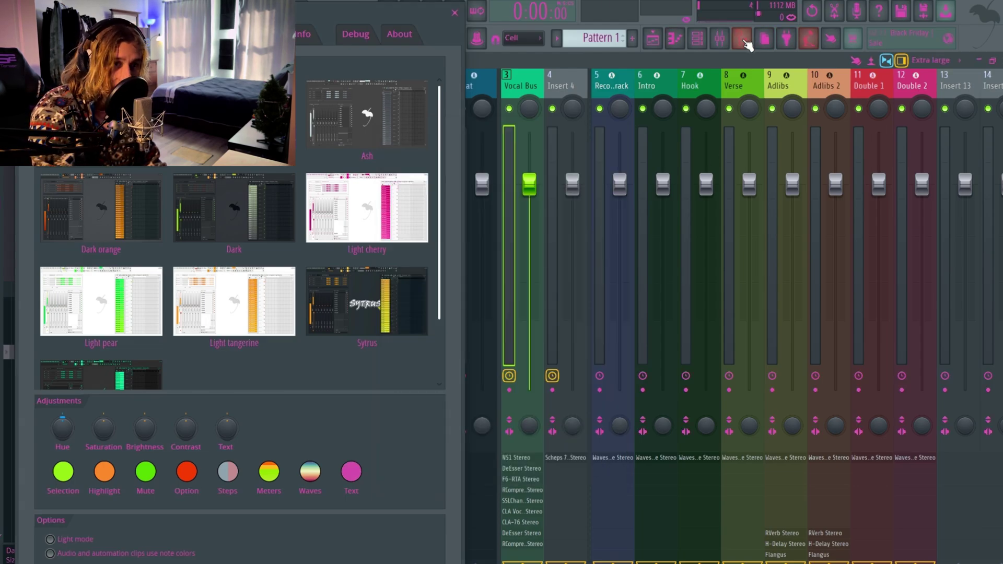